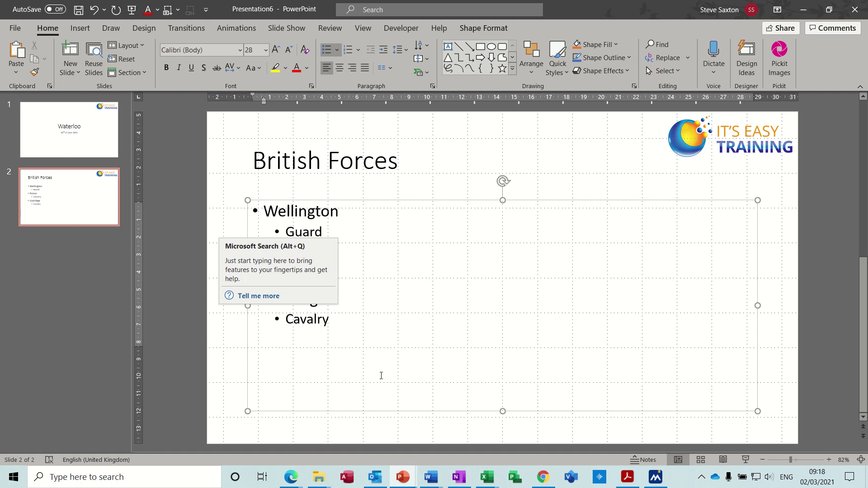
# With the bullet list selected, show the Animation Pane and bring up the Add Animation gallery
pyautogui.click(381, 376)
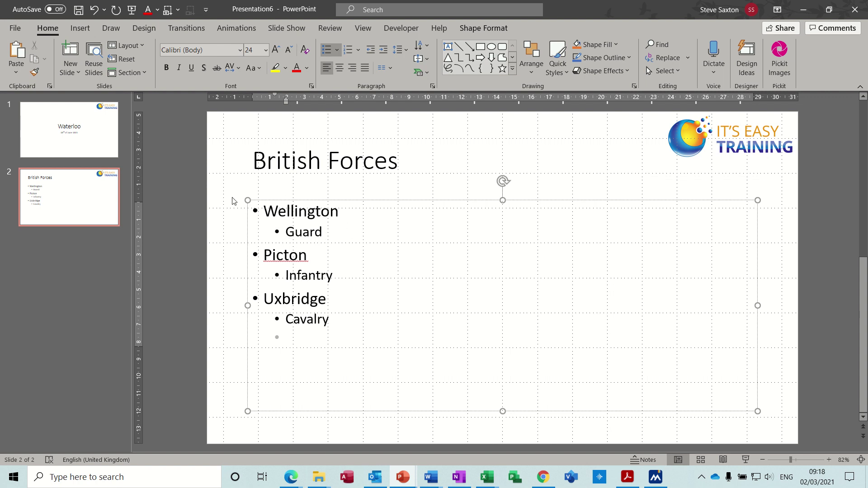
pyautogui.click(235, 28)
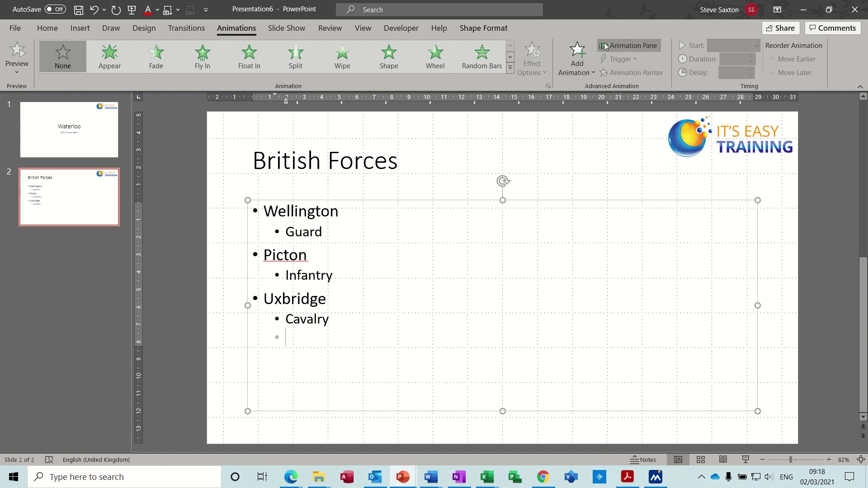
pyautogui.click(642, 45)
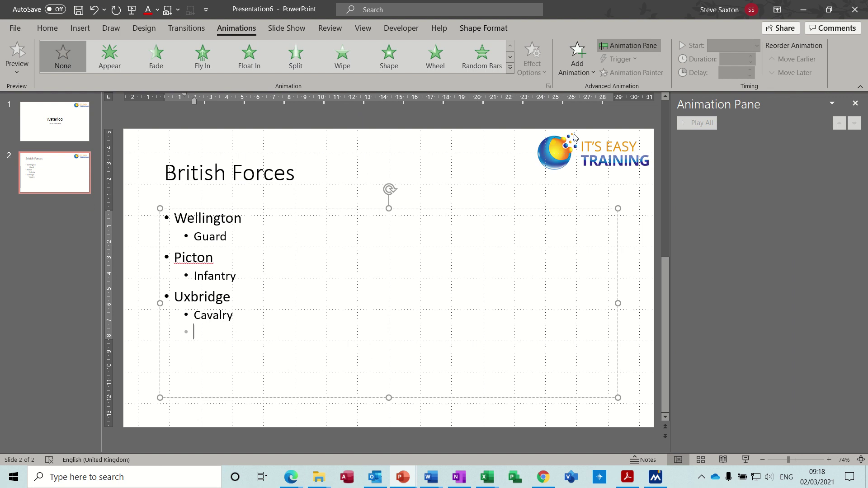
pyautogui.click(577, 56)
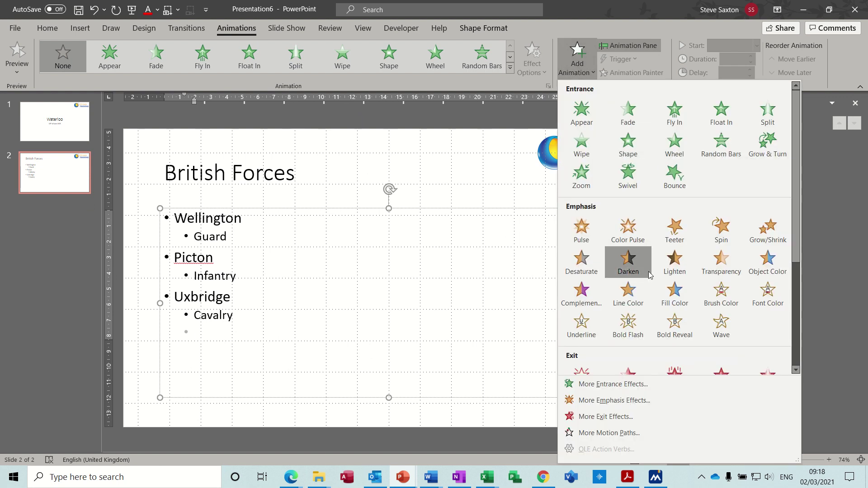
# Apply the Dissolve In entrance effect to the bullet list and play the slide show
pyautogui.click(598, 385)
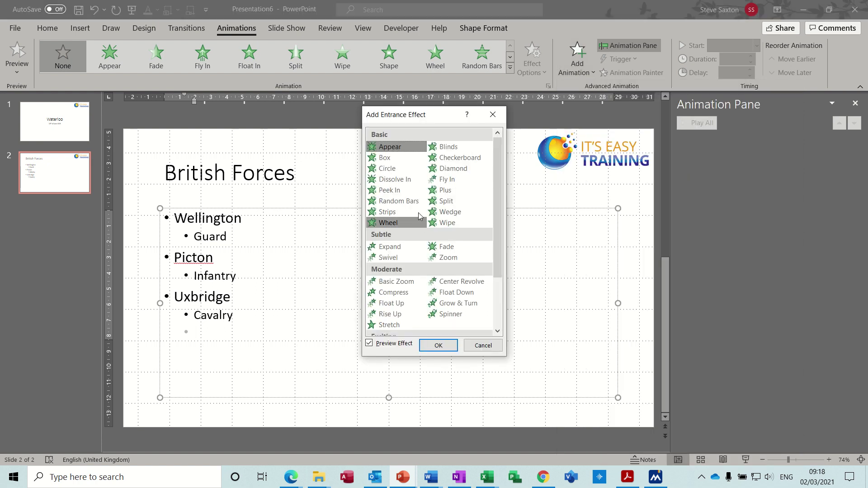
pyautogui.click(395, 179)
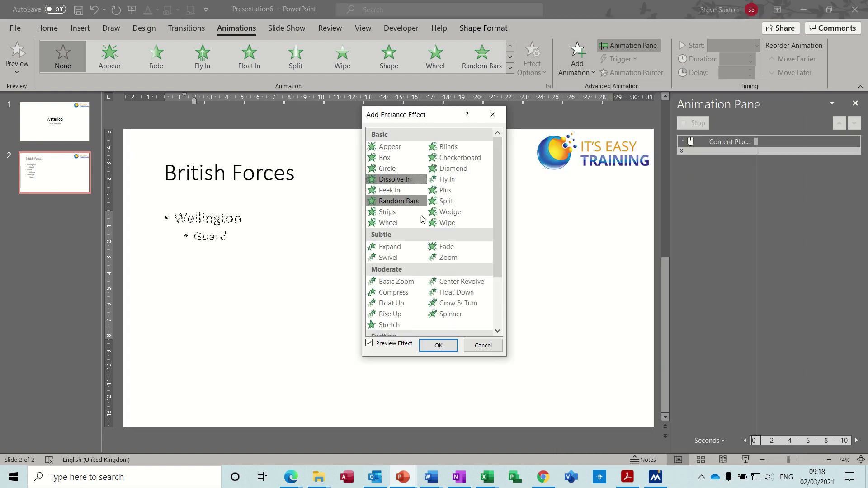
pyautogui.click(440, 345)
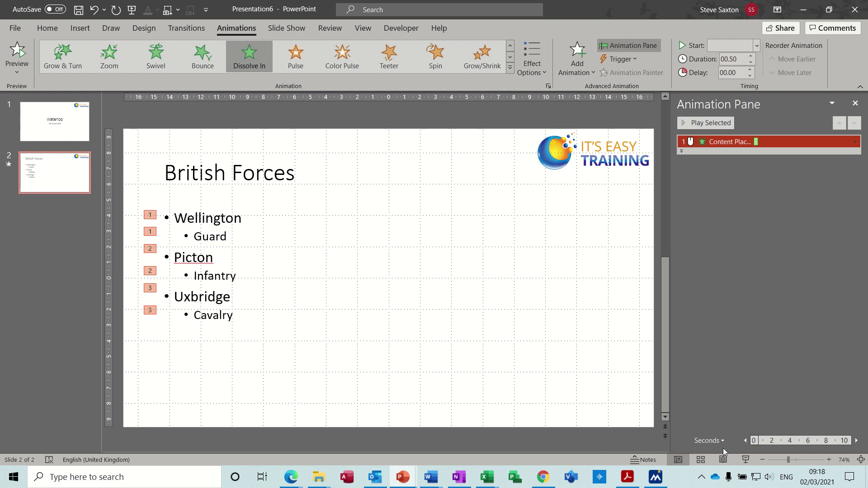
pyautogui.click(745, 459)
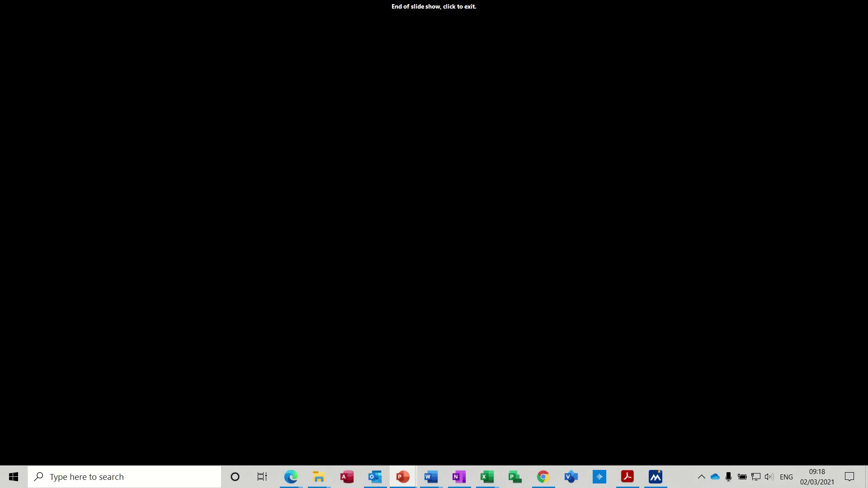
# Exit the slide show, correct 'Guard' to 'Guards', and bring up the Effect Options sequence choices
pyautogui.click(747, 463)
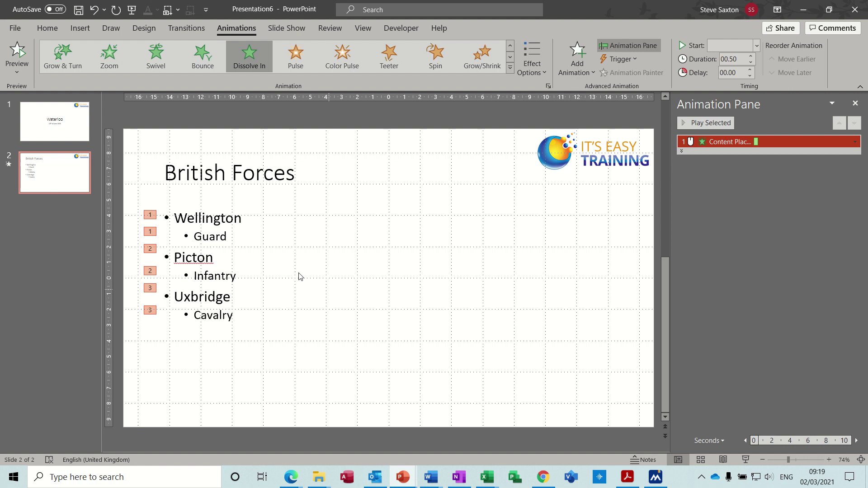
pyautogui.click(227, 238)
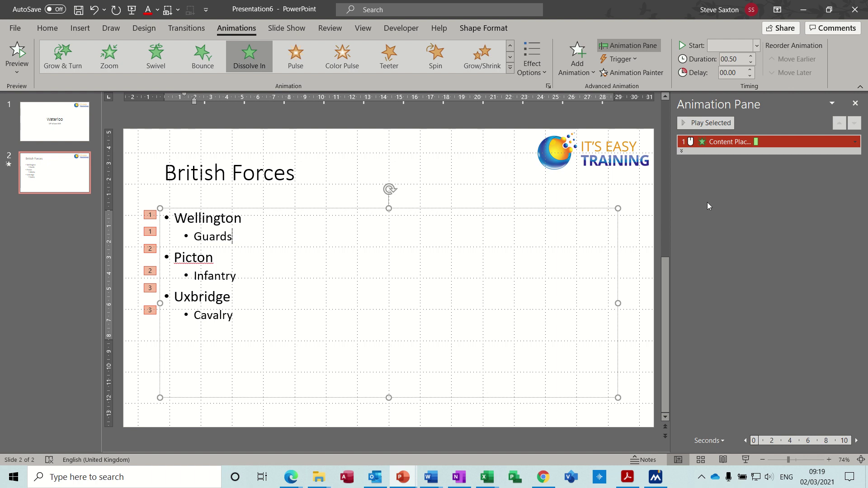
pyautogui.click(546, 72)
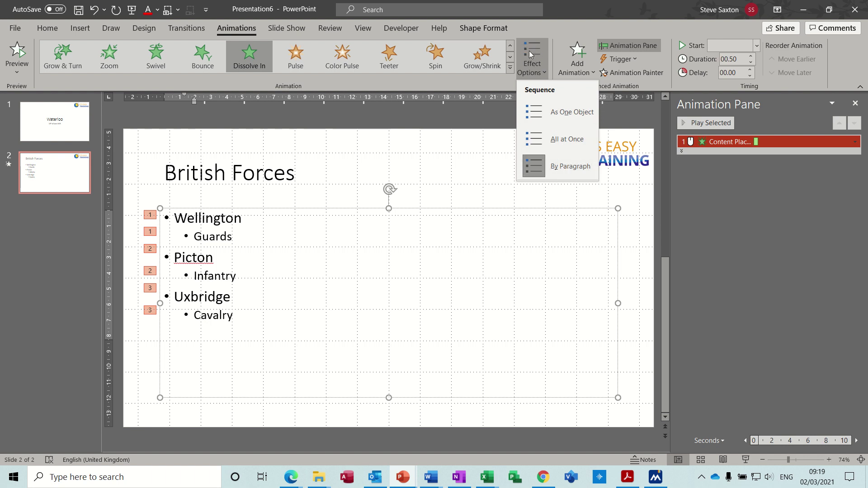
# Set the Dissolve In to run By Paragraph, checking its paragraph entries in the Animation Pane
pyautogui.click(682, 152)
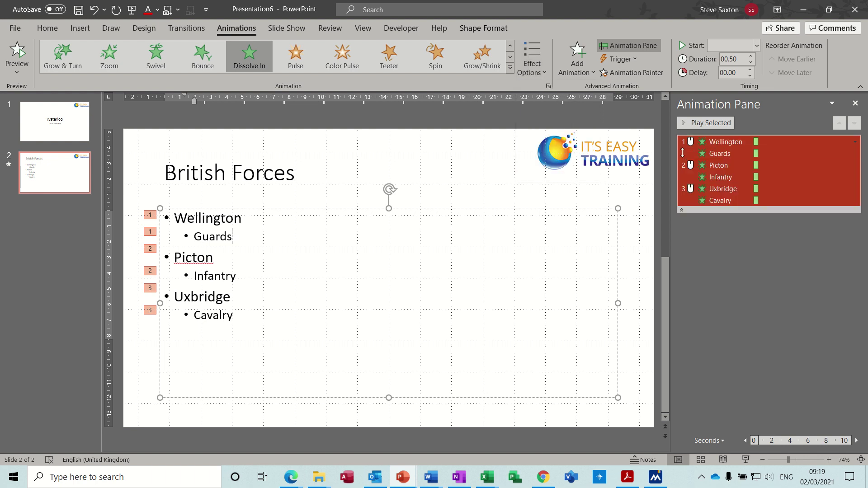
pyautogui.click(681, 210)
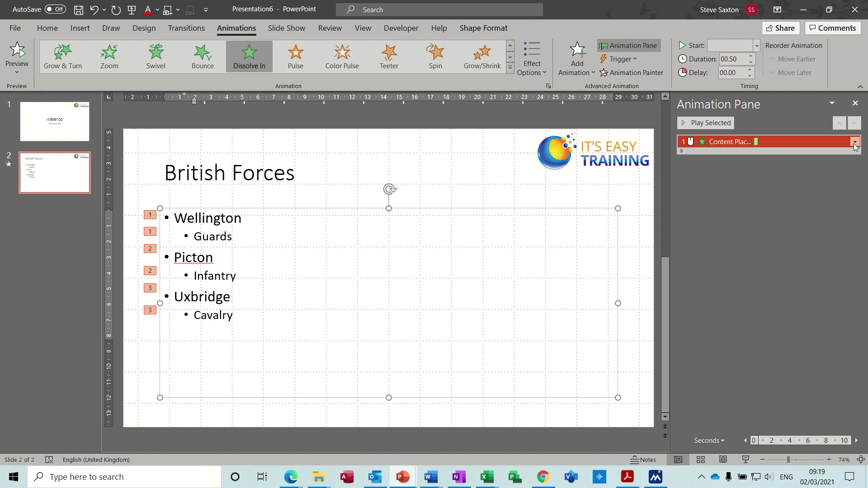
pyautogui.click(683, 151)
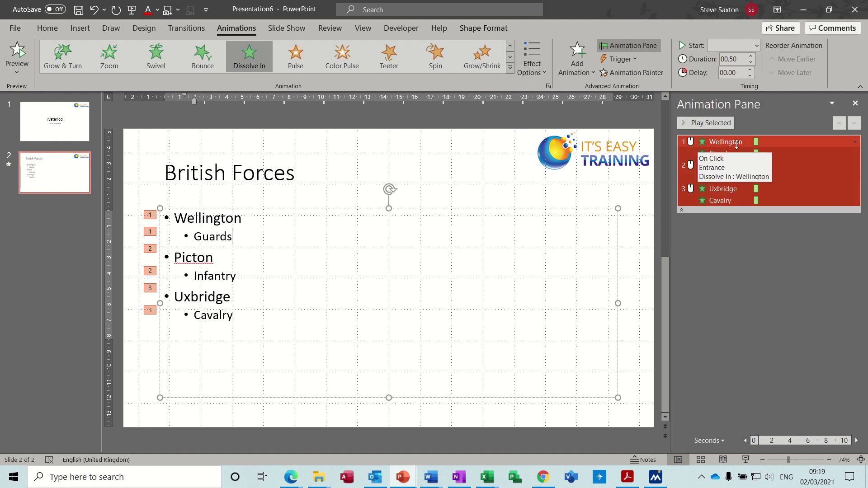
pyautogui.click(682, 210)
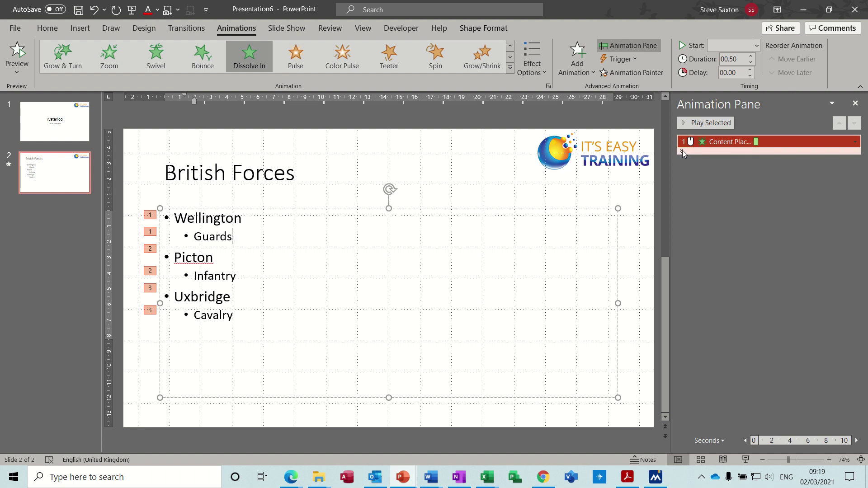
pyautogui.click(855, 143)
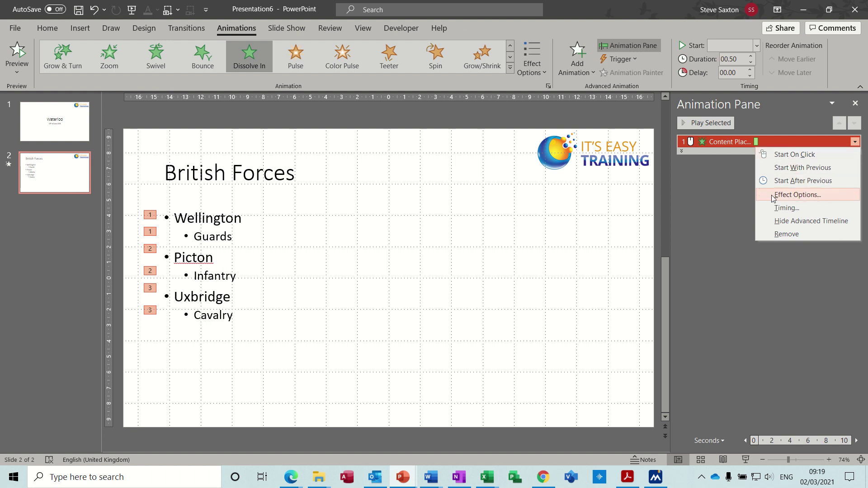
# Make the Dissolve In dim each paragraph to blue afterwards, with no sound and text all at once
pyautogui.click(796, 196)
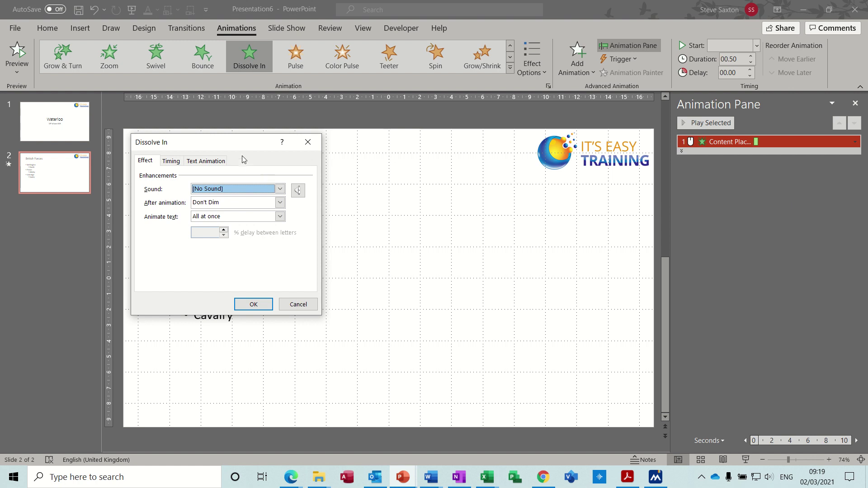
pyautogui.moveTo(246, 143); pyautogui.dragTo(496, 208)
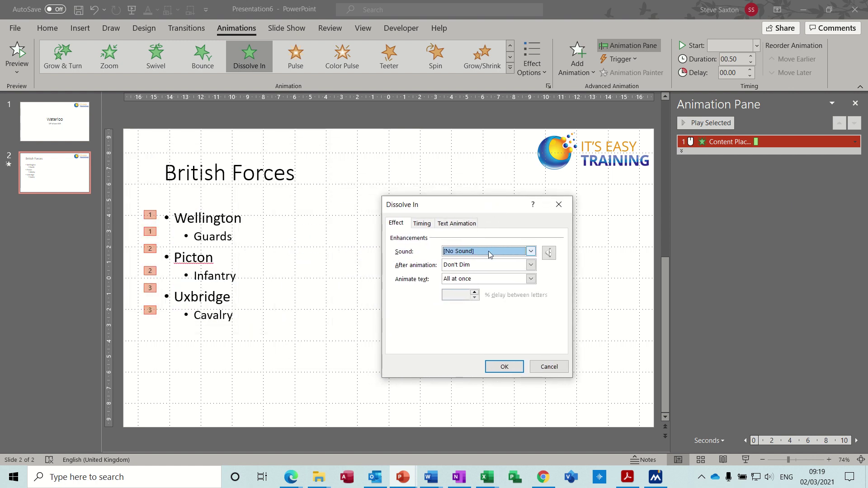
pyautogui.click(531, 252)
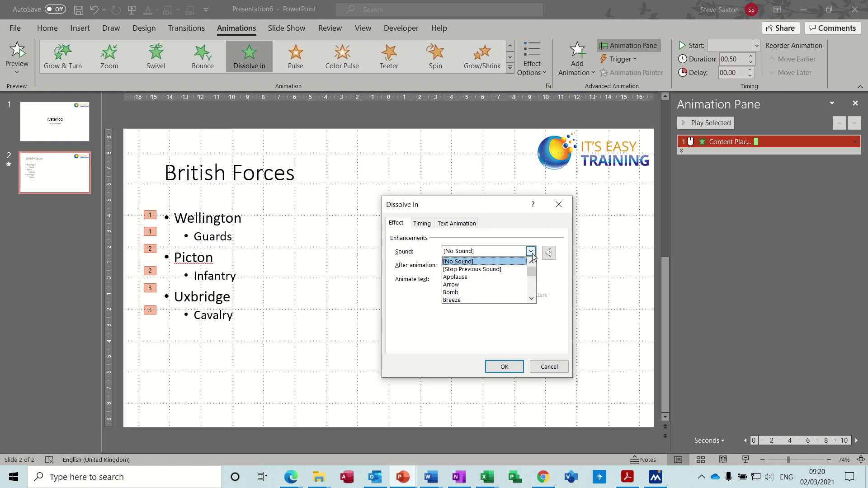
pyautogui.click(410, 251)
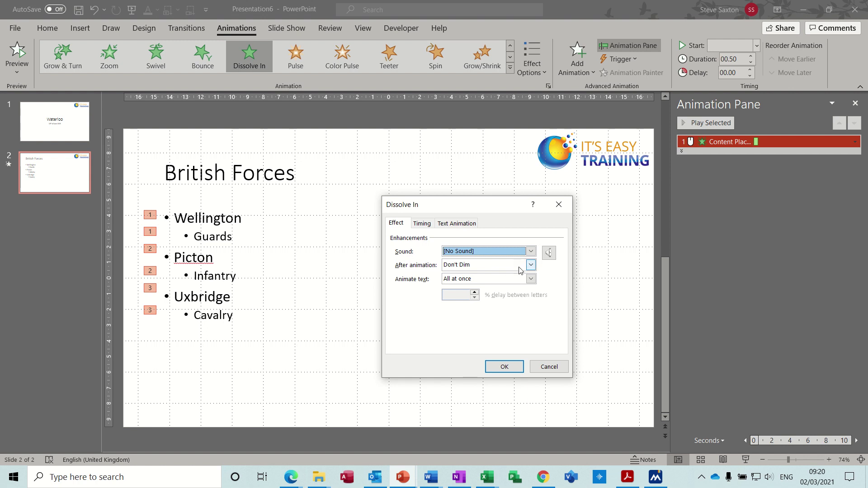
pyautogui.click(533, 267)
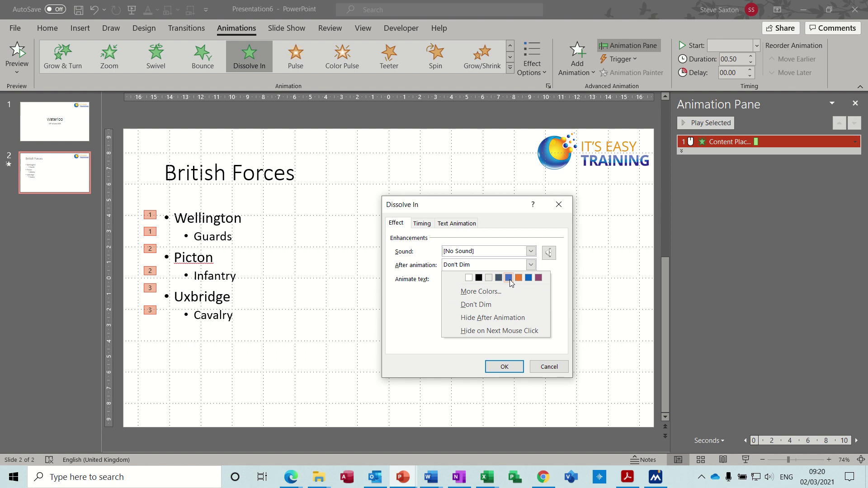
pyautogui.click(509, 278)
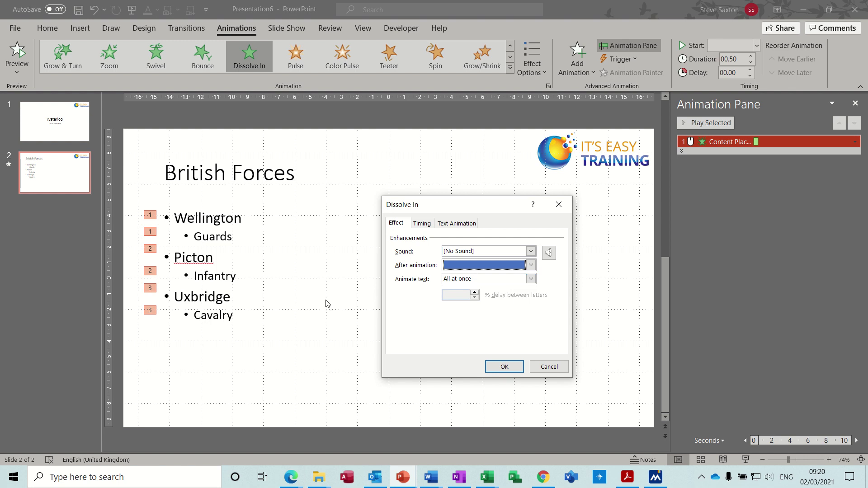
pyautogui.click(530, 279)
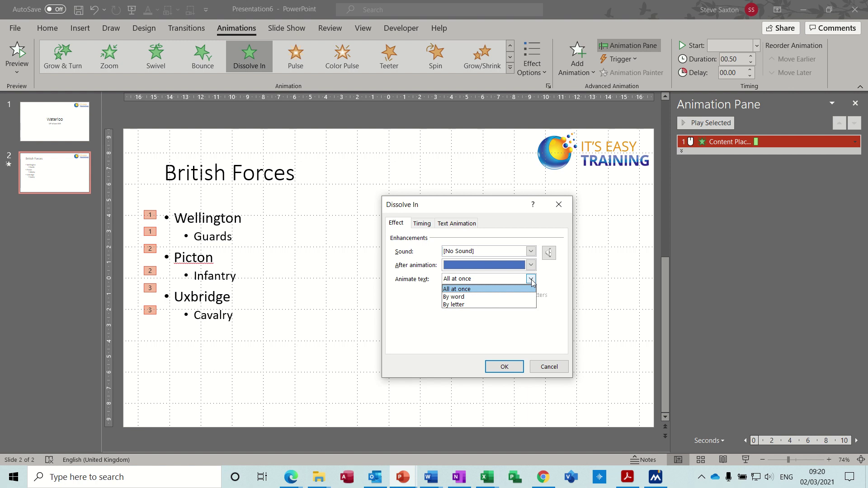
pyautogui.click(531, 280)
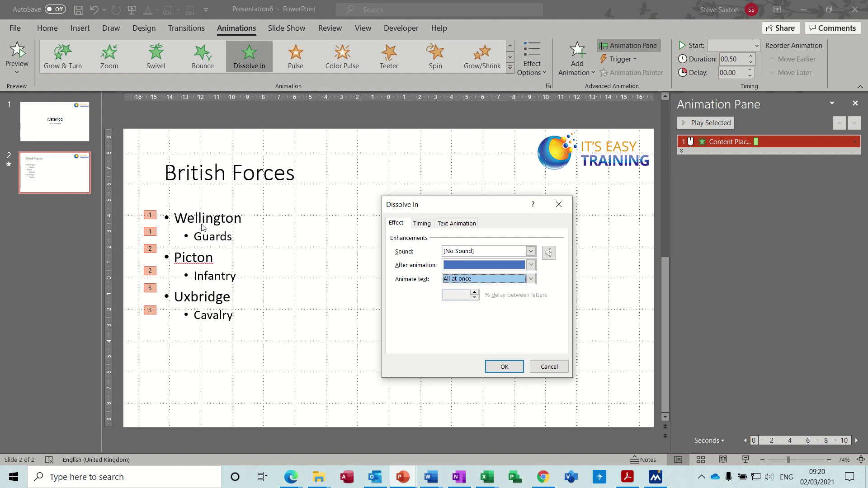
pyautogui.click(423, 224)
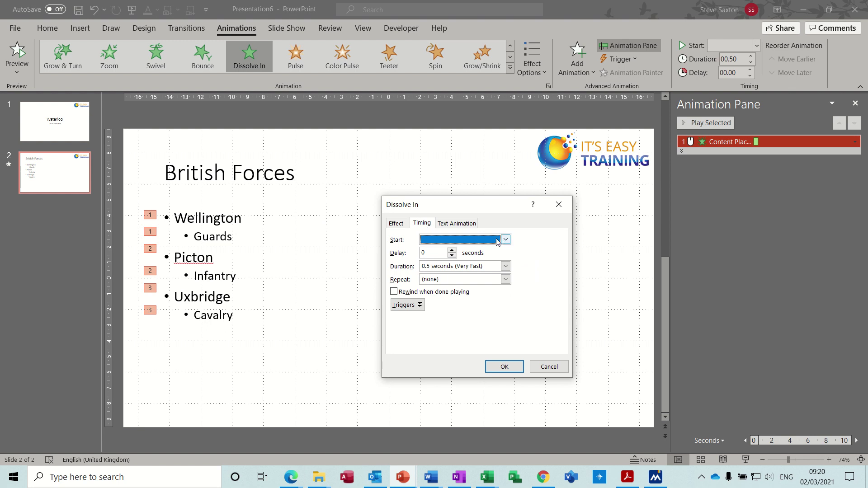
# Group the Dissolve In text By 5th Level Paragraphs so every line builds separately
pyautogui.click(455, 225)
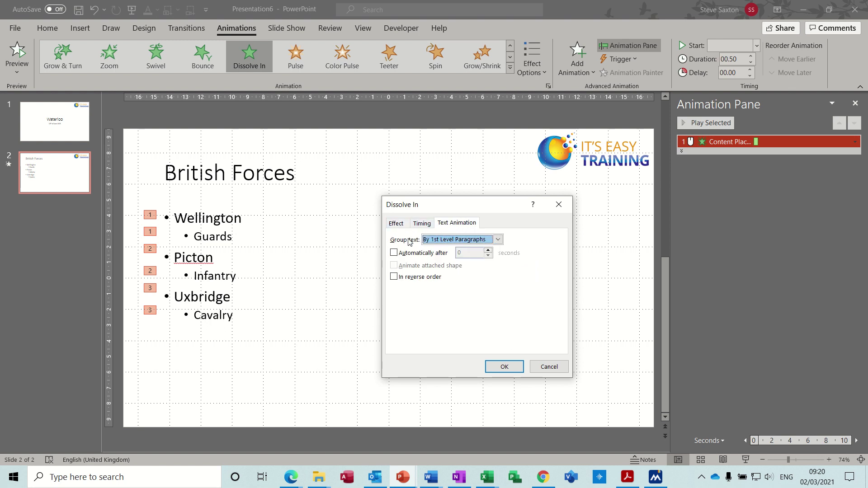
pyautogui.click(498, 240)
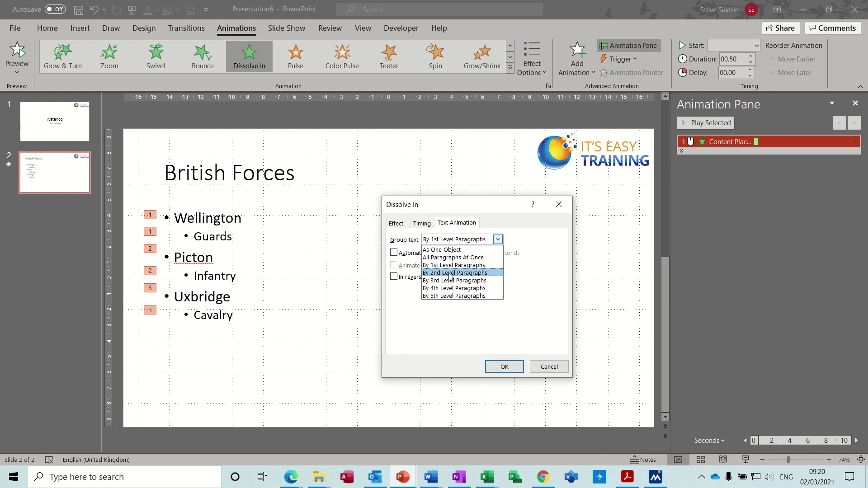
pyautogui.click(476, 296)
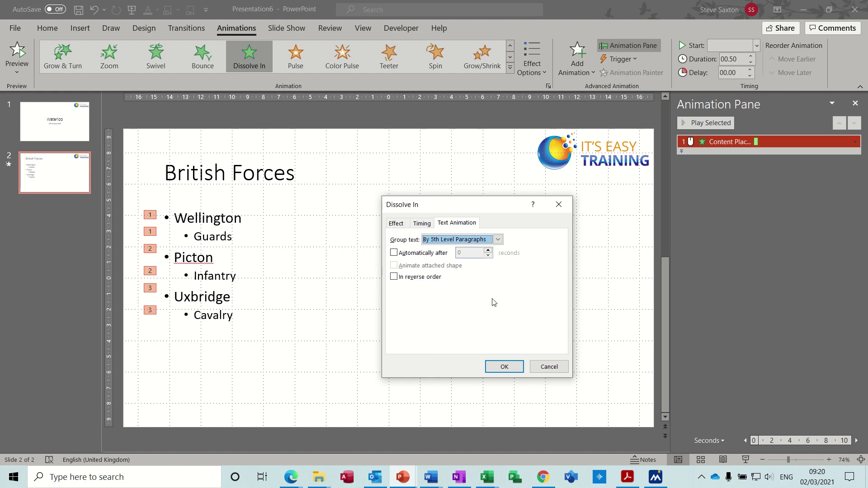
pyautogui.click(503, 366)
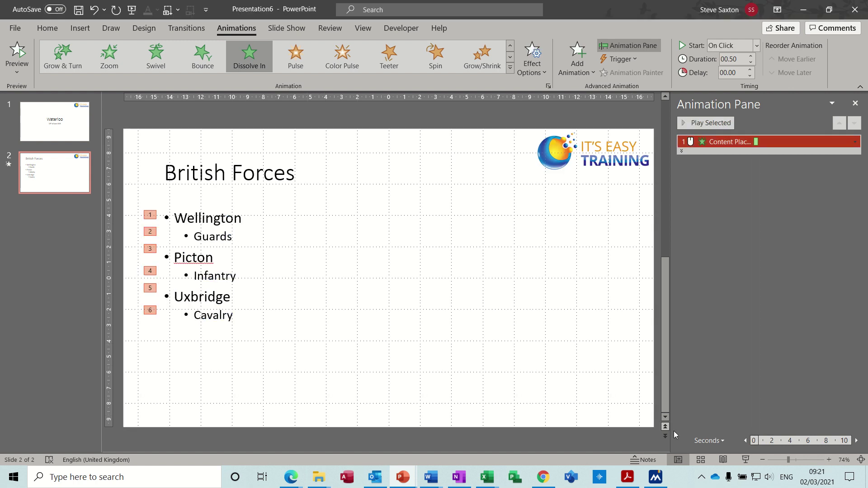
pyautogui.click(743, 459)
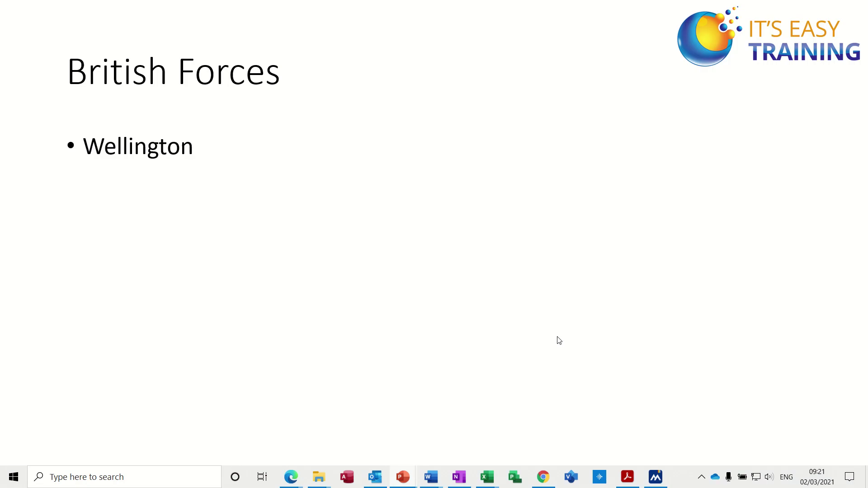
pyautogui.press('Right')
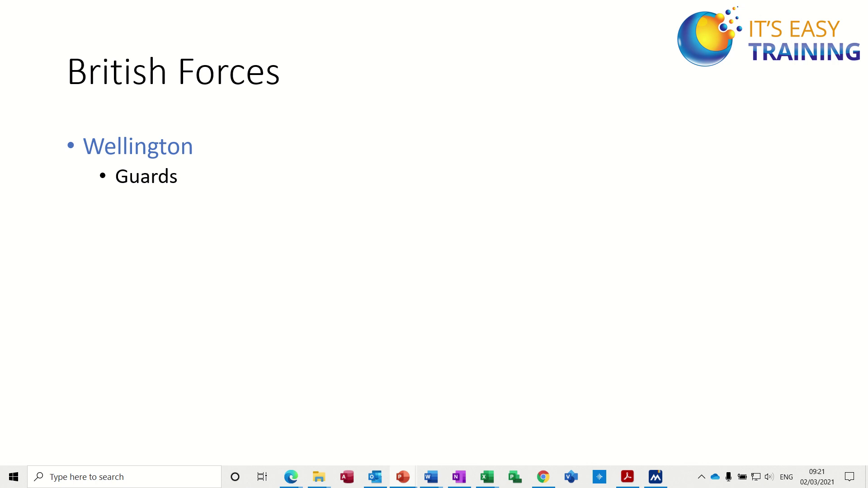
pyautogui.press('Right')
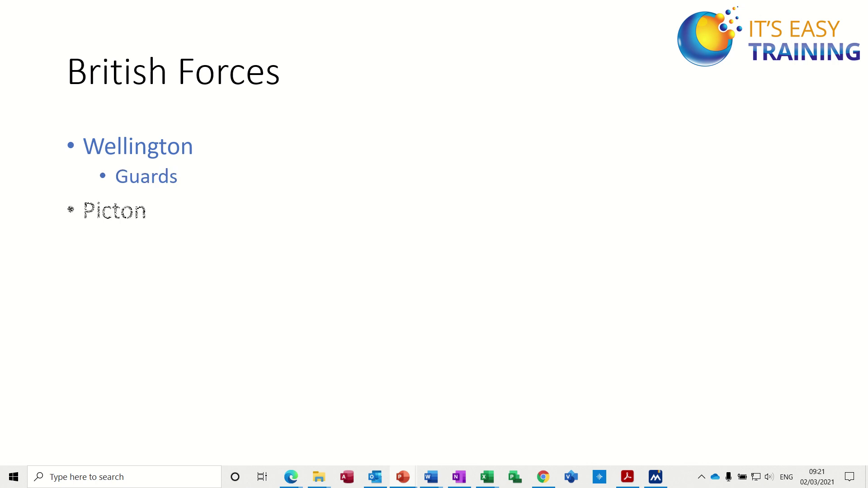
pyautogui.press('Right')
pyautogui.press('Right')
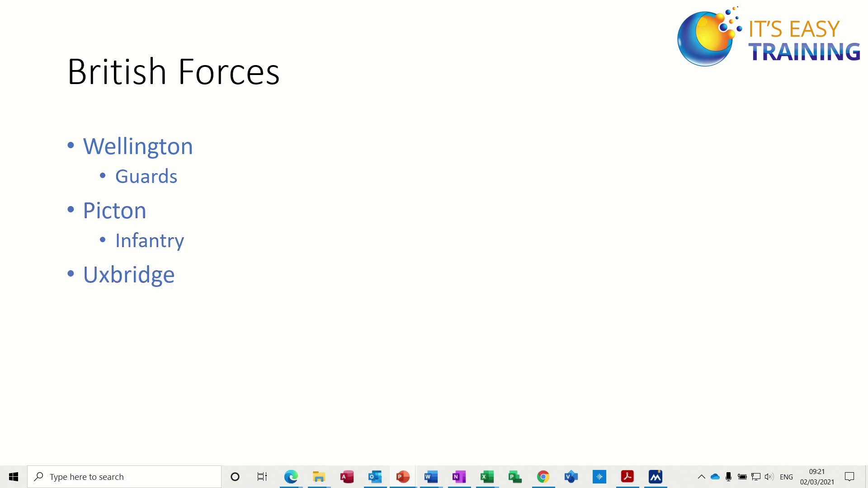
pyautogui.press('Right')
pyautogui.press('Right')
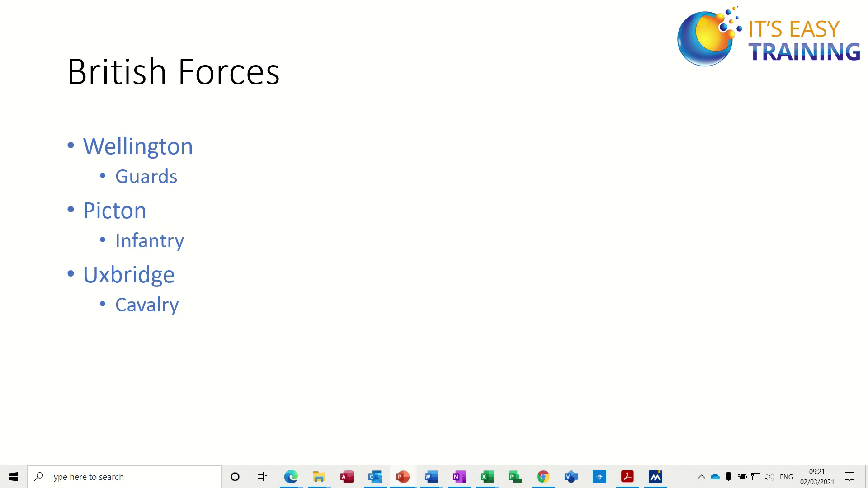
pyautogui.press('Escape')
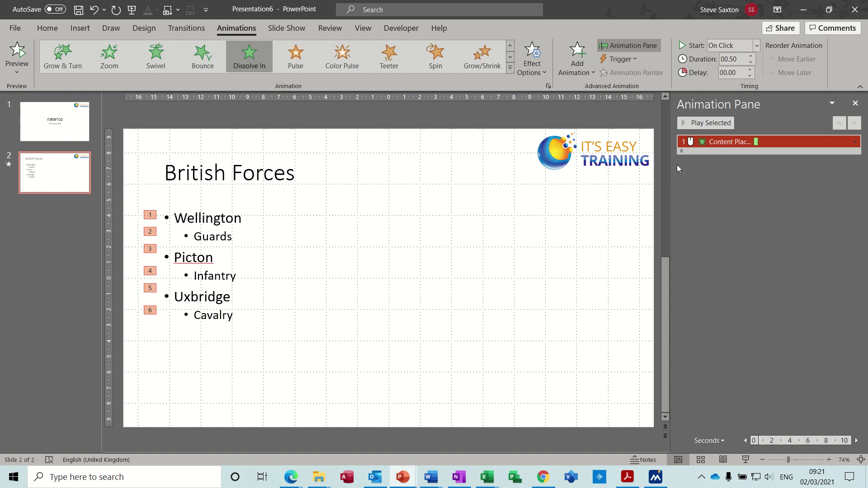
# Change the bullet list dissolve's Start timing to With Previous
pyautogui.click(855, 142)
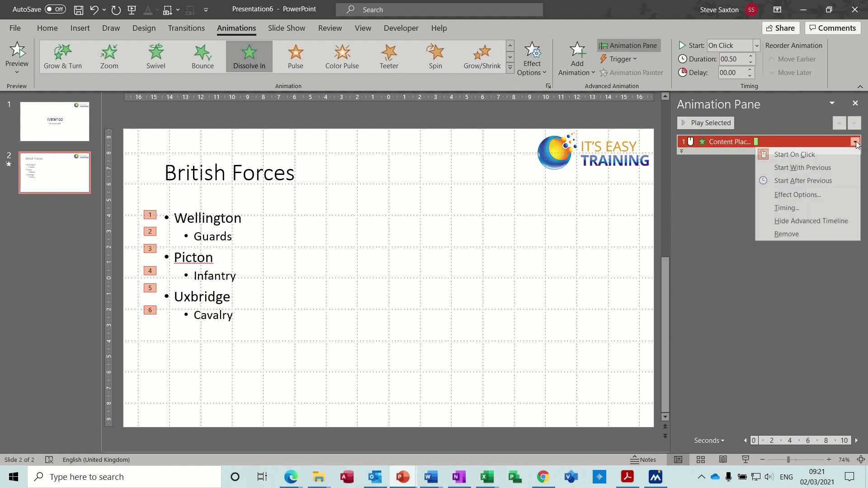
pyautogui.click(776, 194)
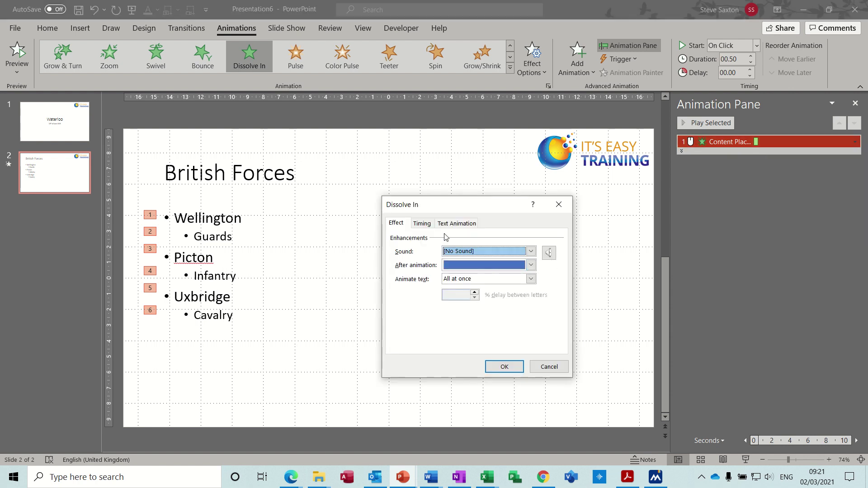
pyautogui.click(421, 224)
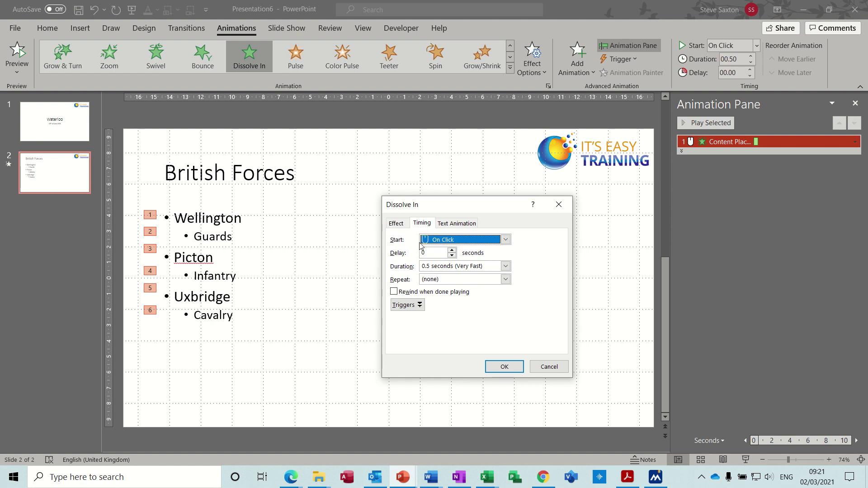
pyautogui.click(505, 240)
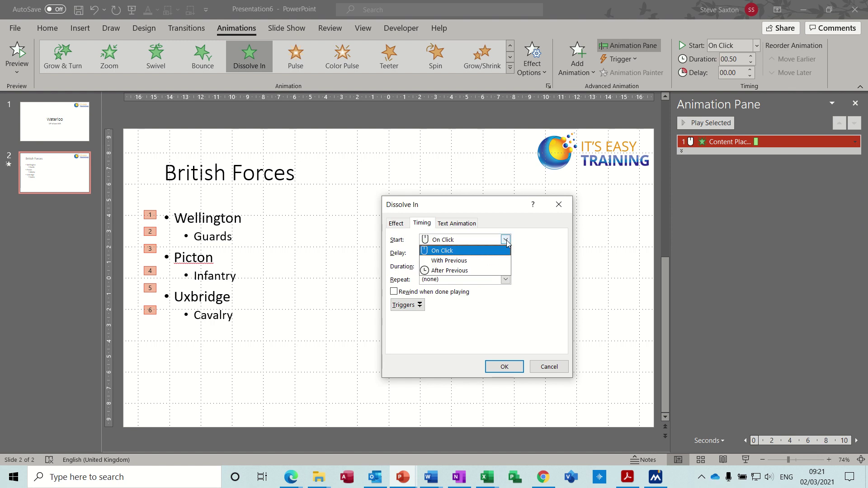
pyautogui.click(476, 264)
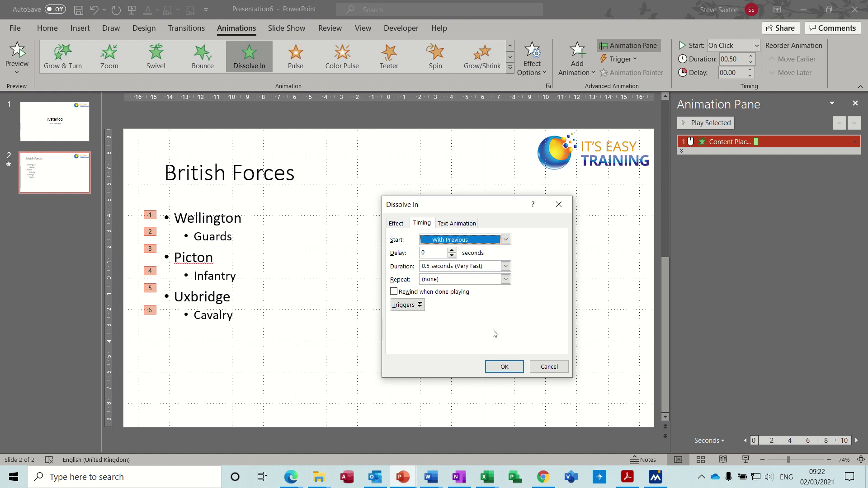
pyautogui.click(502, 369)
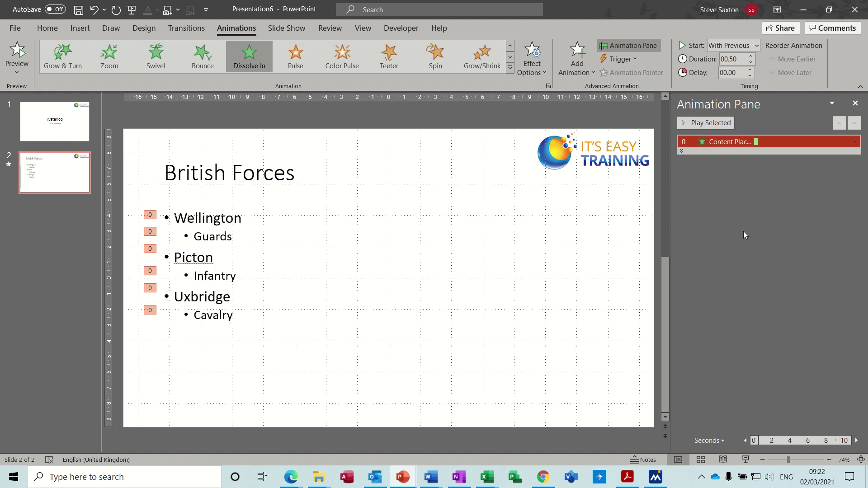
# Set the dissolve to start On Click again with a 2-second delay
pyautogui.click(854, 142)
pyautogui.click(796, 195)
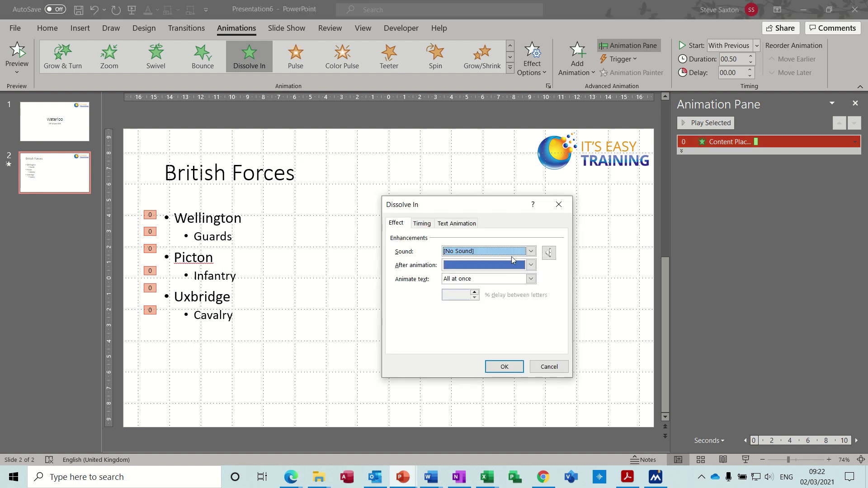
pyautogui.click(422, 223)
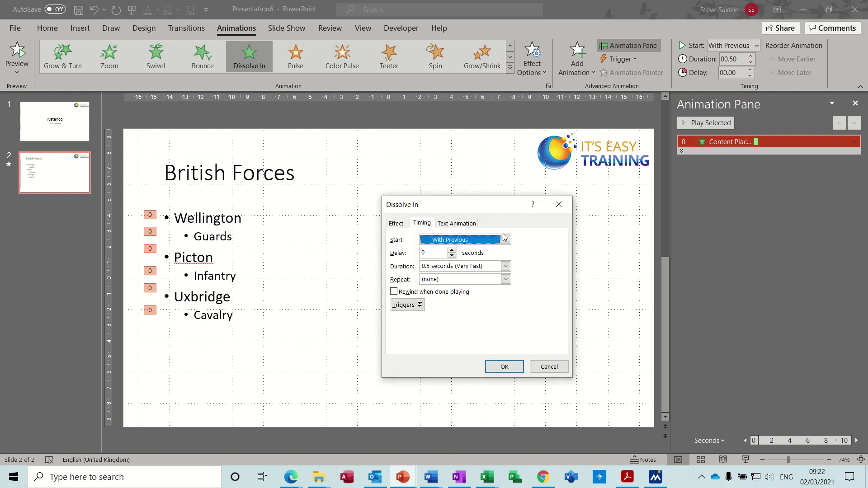
pyautogui.click(504, 239)
pyautogui.click(484, 251)
pyautogui.click(452, 251)
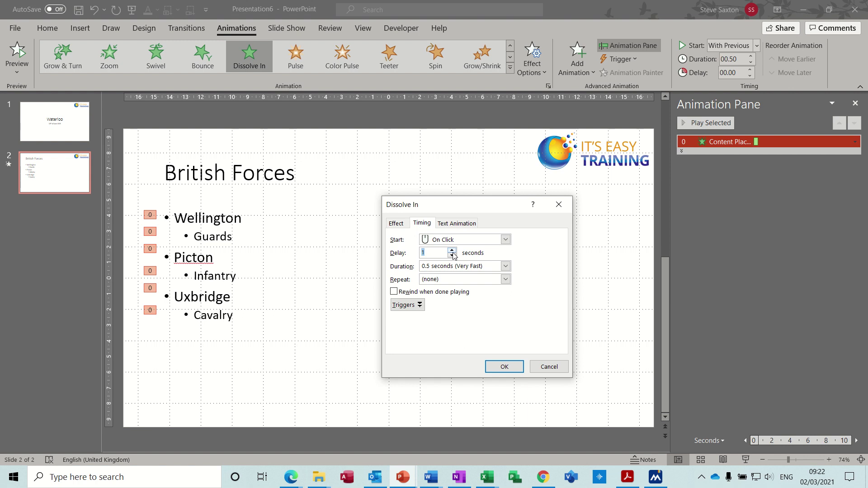
pyautogui.click(453, 253)
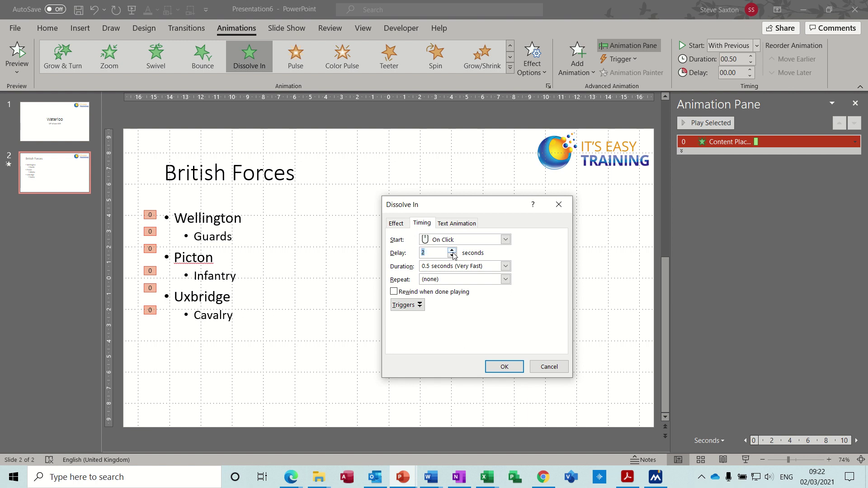
# Confirm the On Click, 2-second delay timing and test it in the slide show, advancing once
pyautogui.click(496, 368)
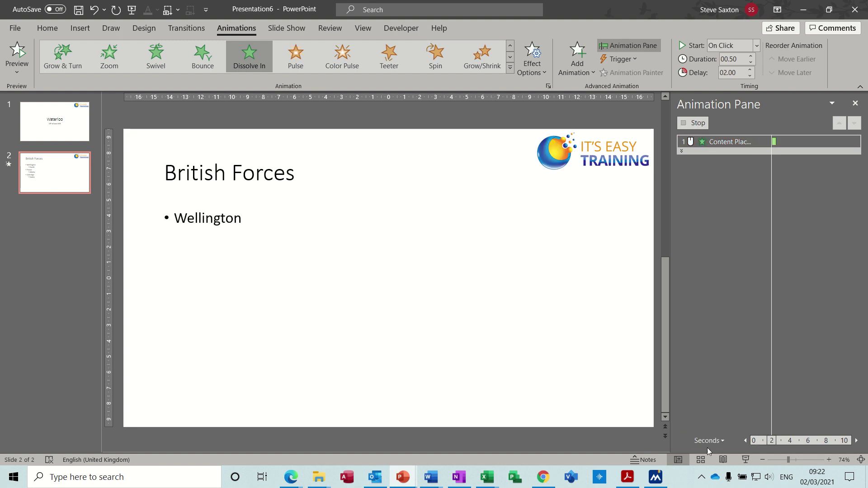
pyautogui.click(746, 459)
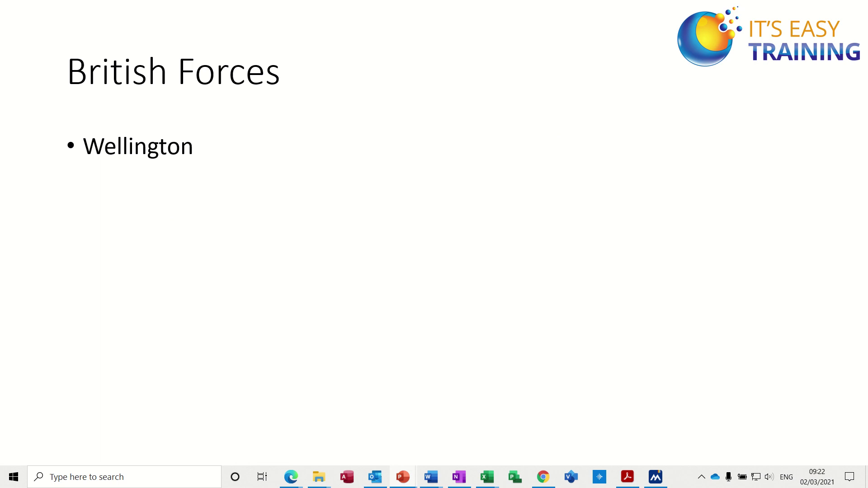
pyautogui.press('space')
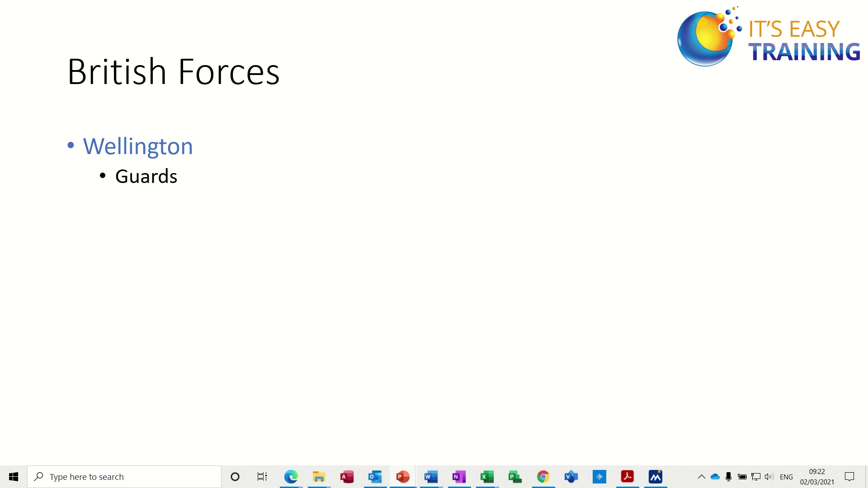
pyautogui.press('Escape')
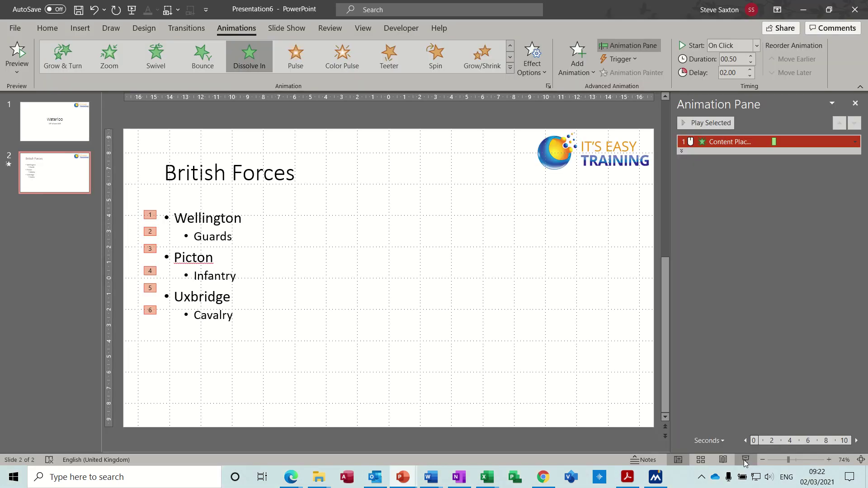
# Reduce the dissolve delay to 0 seconds and set it to repeat 2 times
pyautogui.click(854, 141)
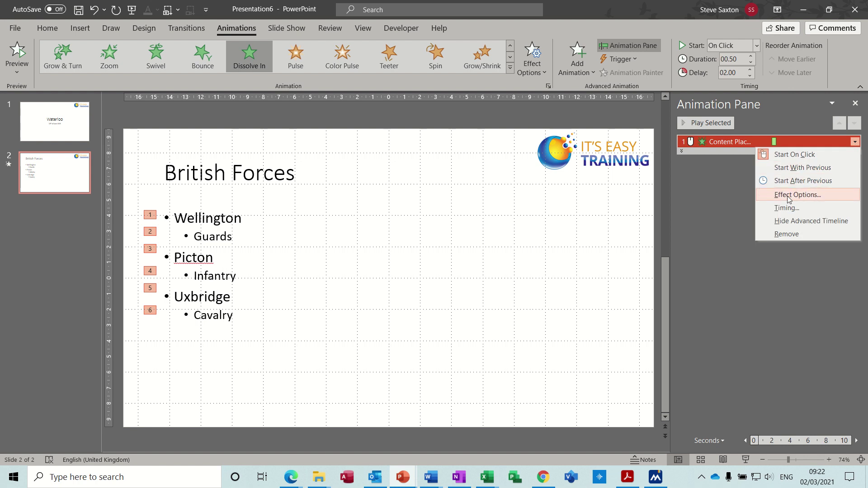
pyautogui.click(797, 195)
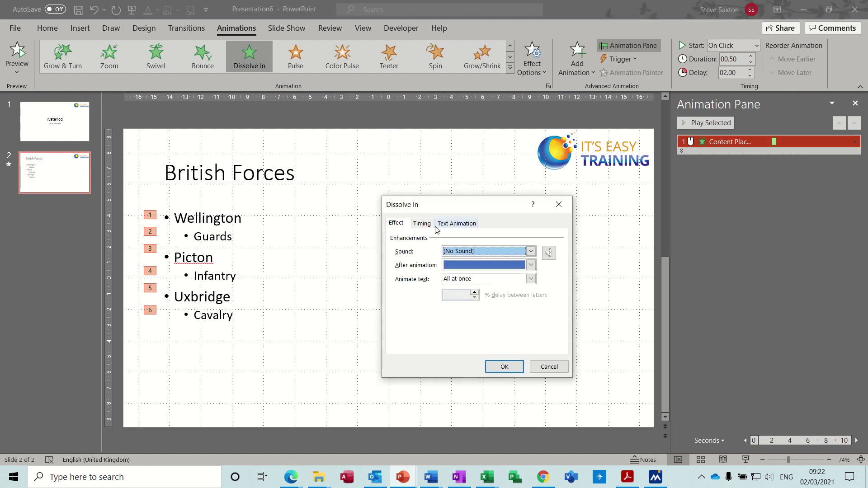
pyautogui.click(422, 224)
pyautogui.click(452, 257)
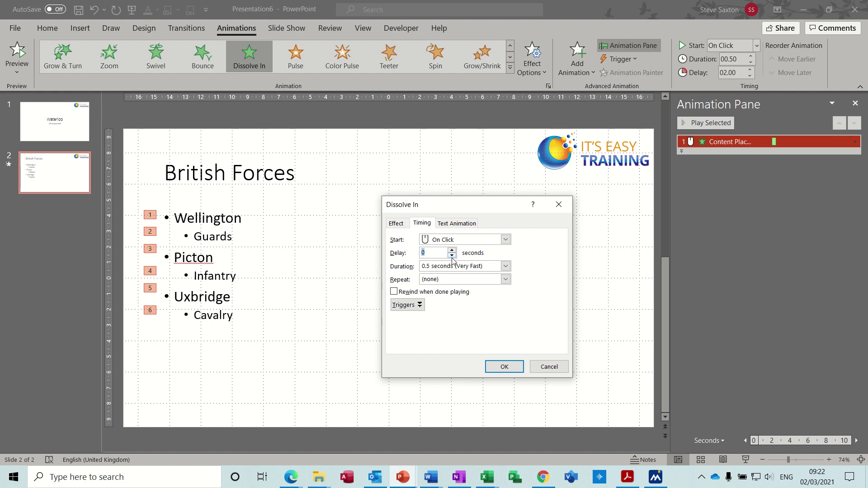
pyautogui.click(505, 279)
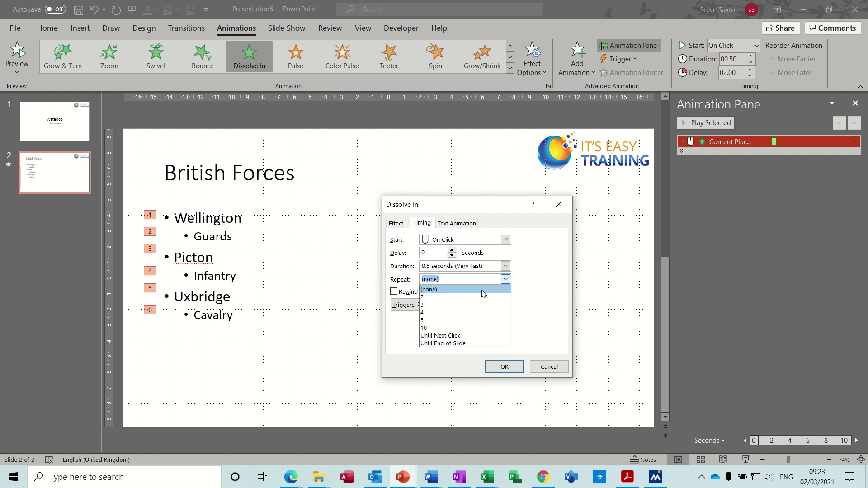
pyautogui.click(448, 298)
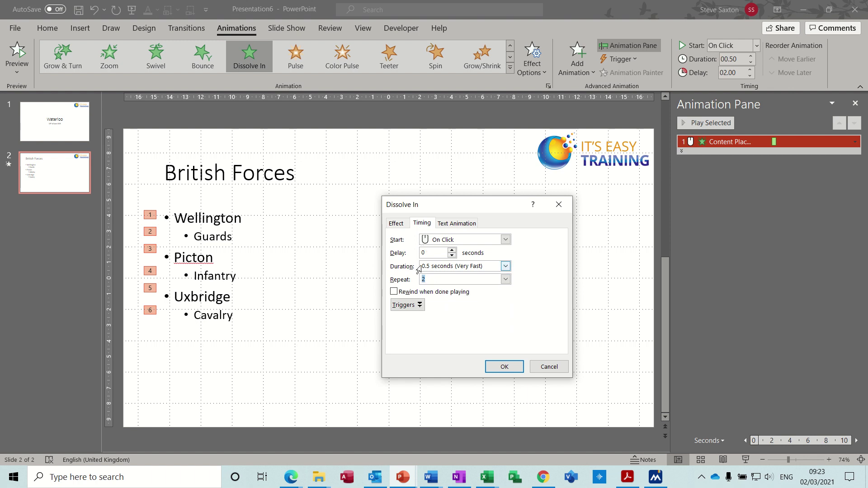
pyautogui.click(501, 370)
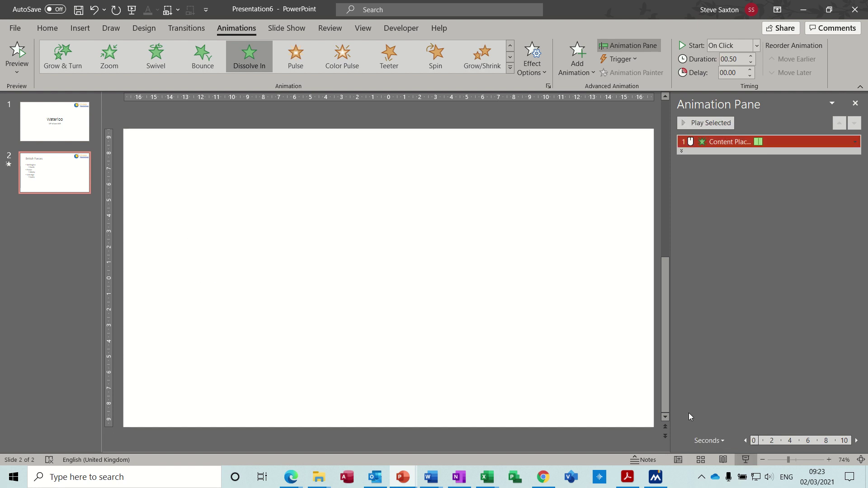
pyautogui.hotkey('shift', 'F5')
pyautogui.click(605, 312)
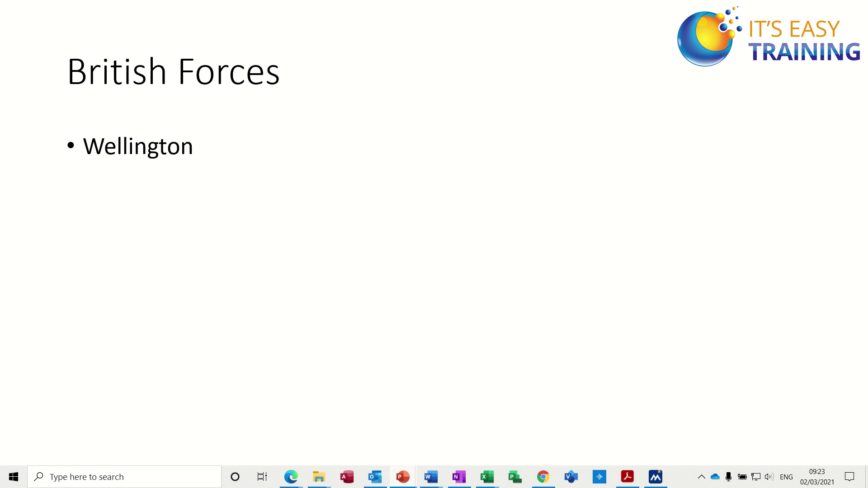
pyautogui.press('space')
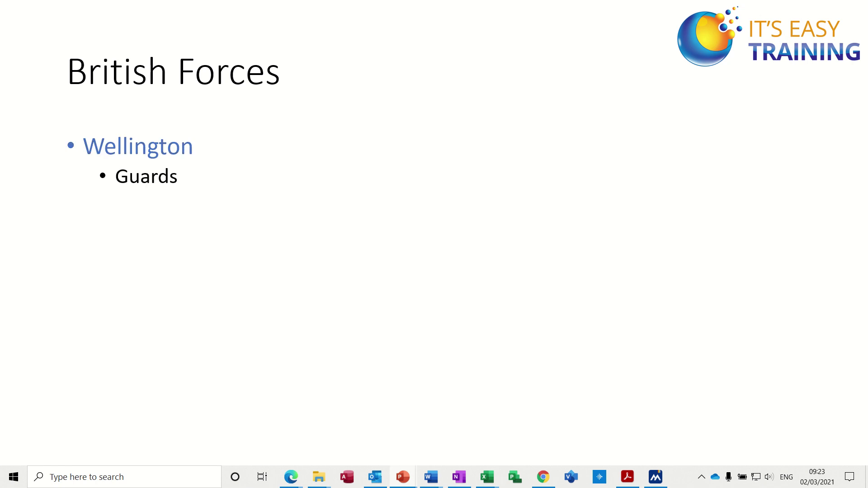
pyautogui.press('Escape')
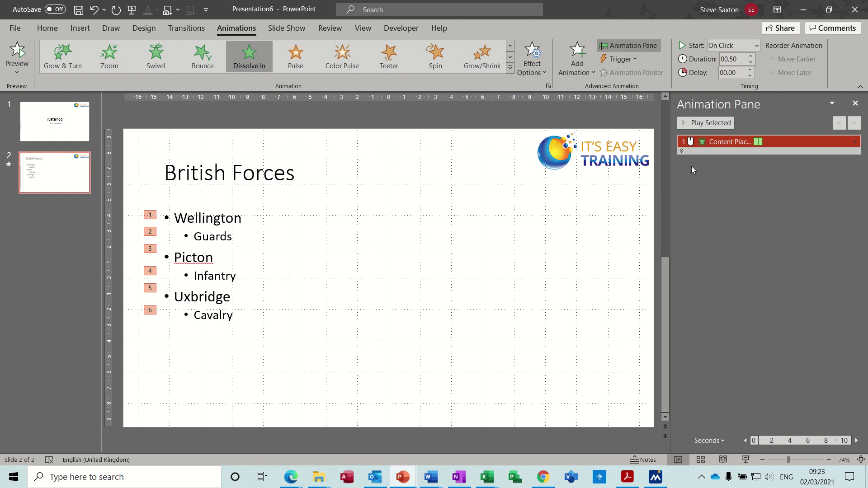
# Set the bullet list's Dissolve In animation timing to Repeat (none)
pyautogui.click(854, 142)
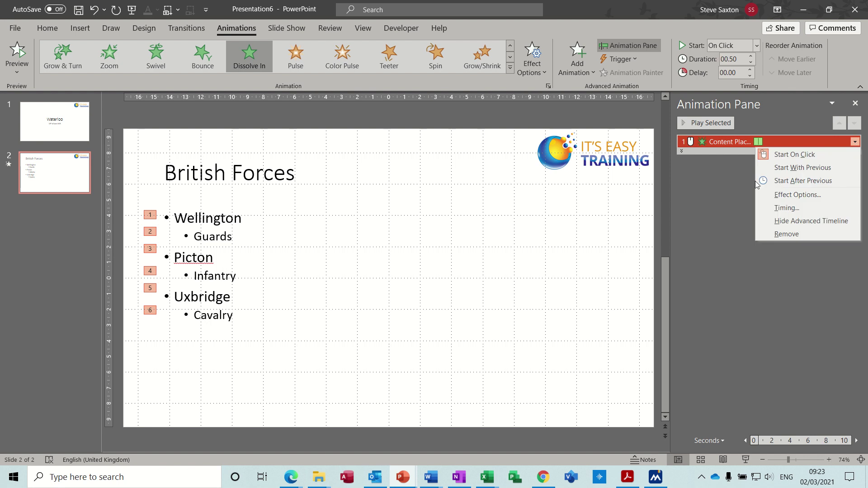
pyautogui.click(760, 194)
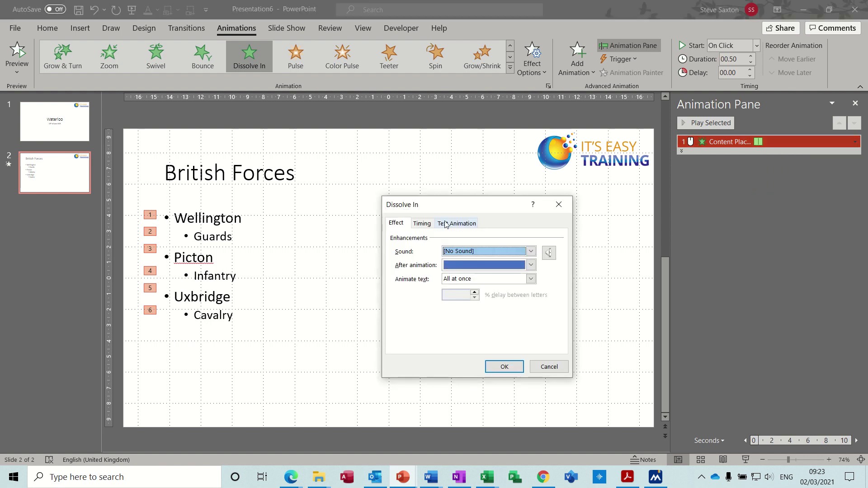
pyautogui.click(422, 223)
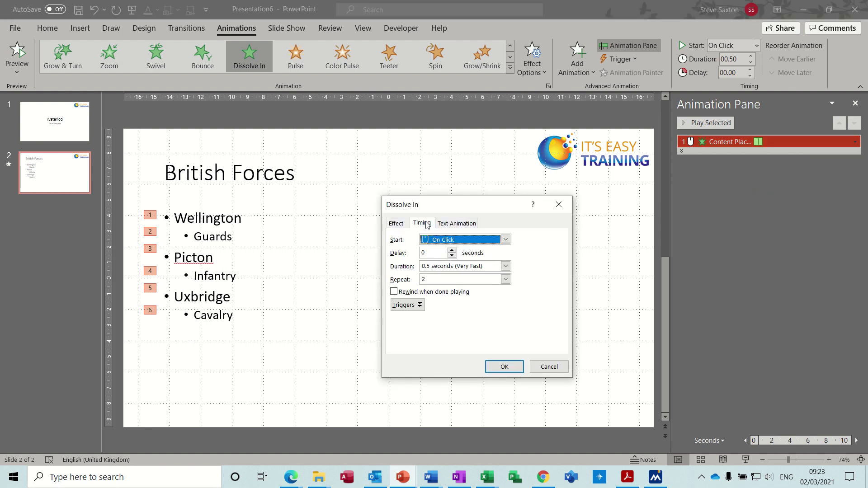
pyautogui.click(505, 280)
pyautogui.click(474, 289)
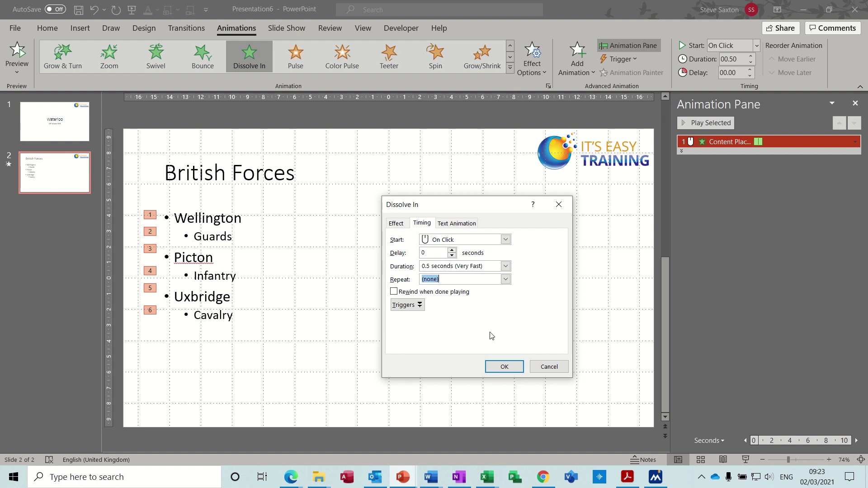
pyautogui.click(503, 366)
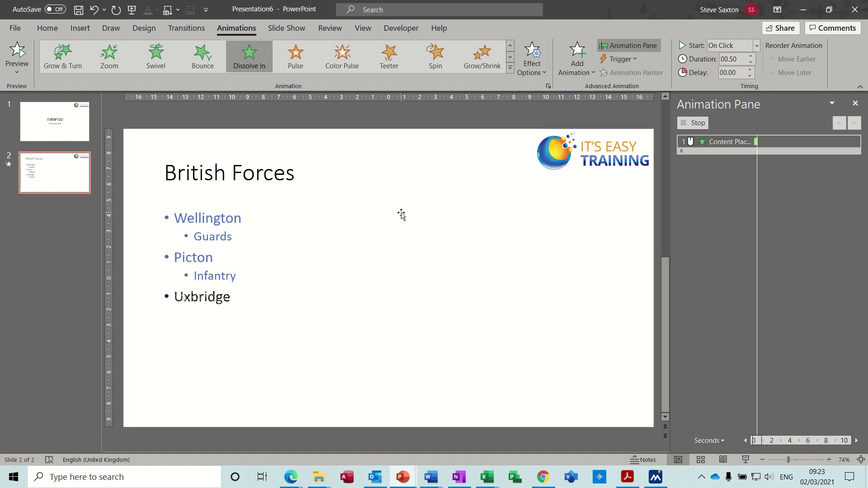
# Draw a Right Arrow shape to the right of the British Forces bullet list
pyautogui.click(82, 30)
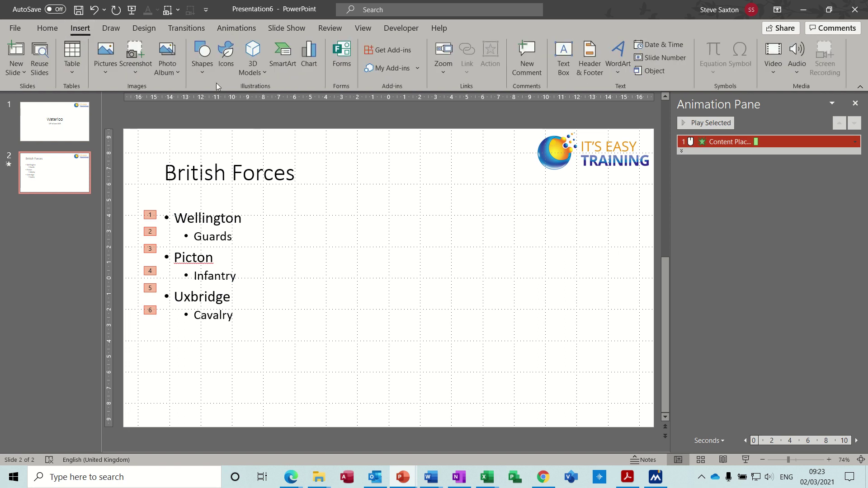
pyautogui.click(200, 72)
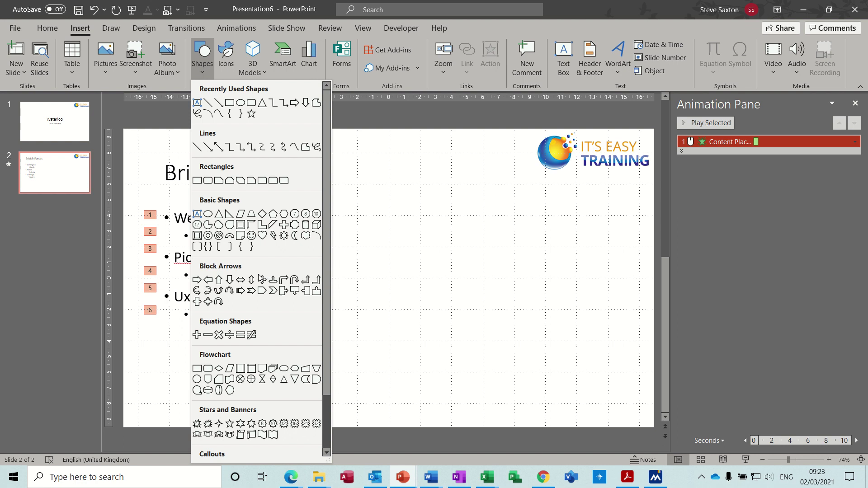
pyautogui.click(197, 280)
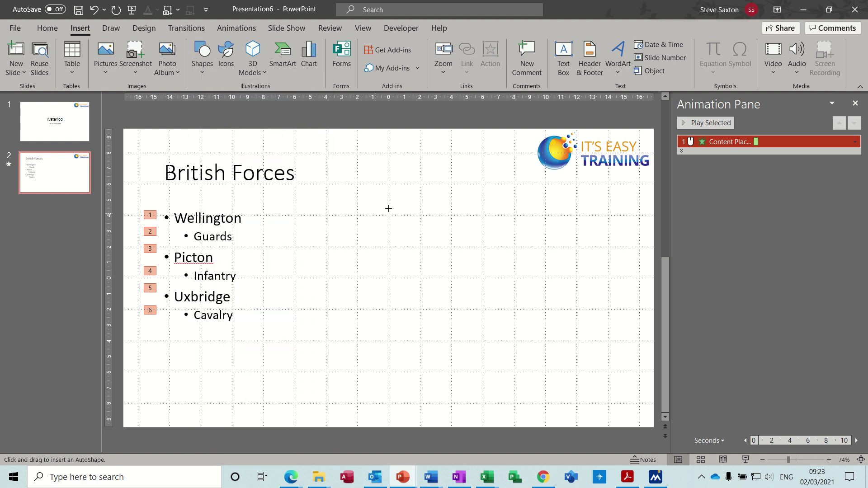
pyautogui.moveTo(368, 201); pyautogui.dragTo(442, 261)
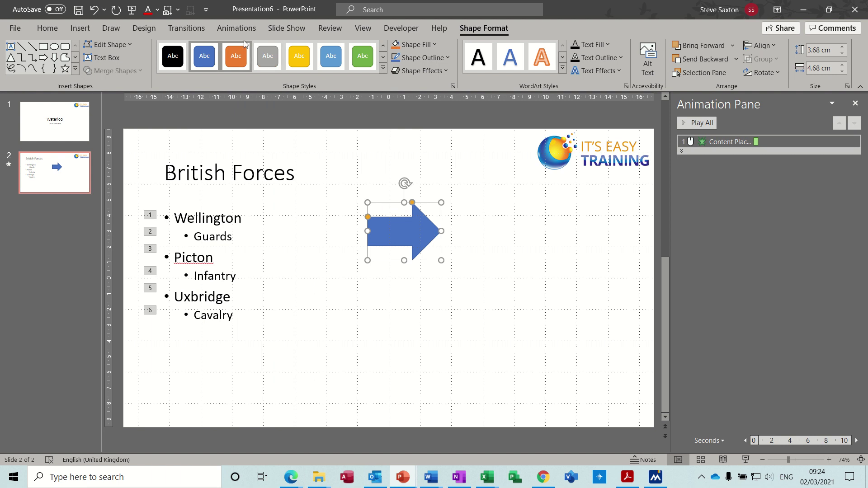
# Give the arrow a Pulse emphasis animation
pyautogui.click(237, 29)
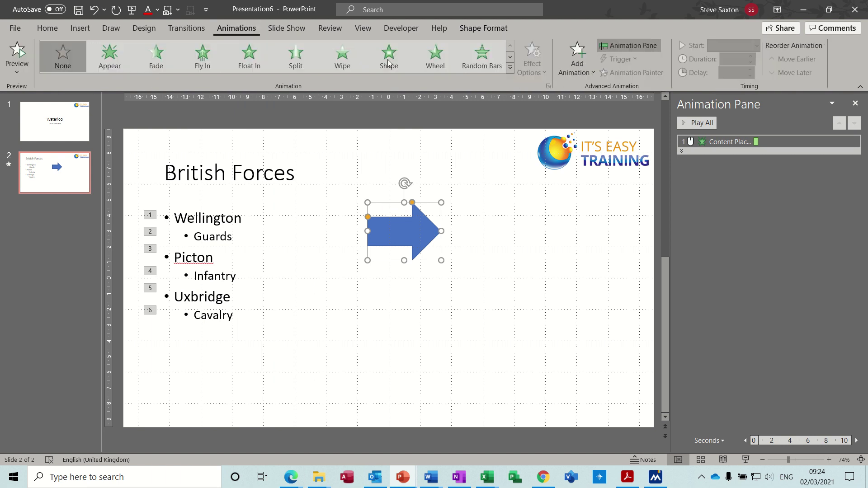
pyautogui.click(579, 71)
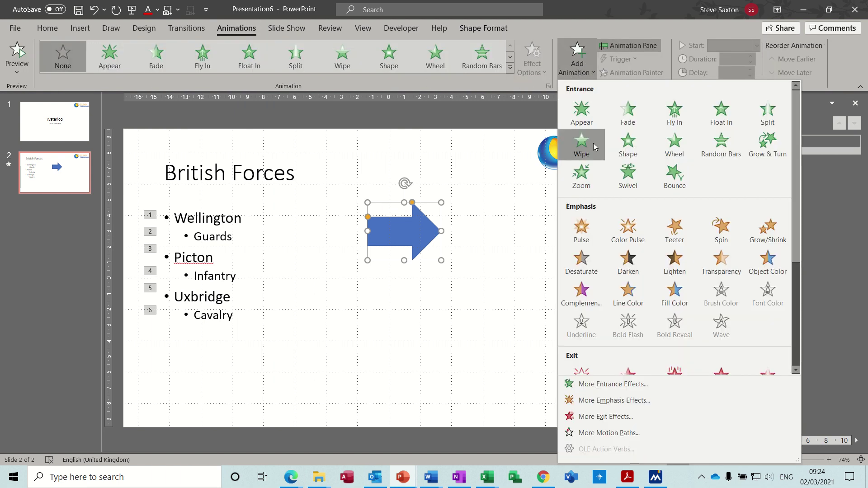
pyautogui.click(583, 230)
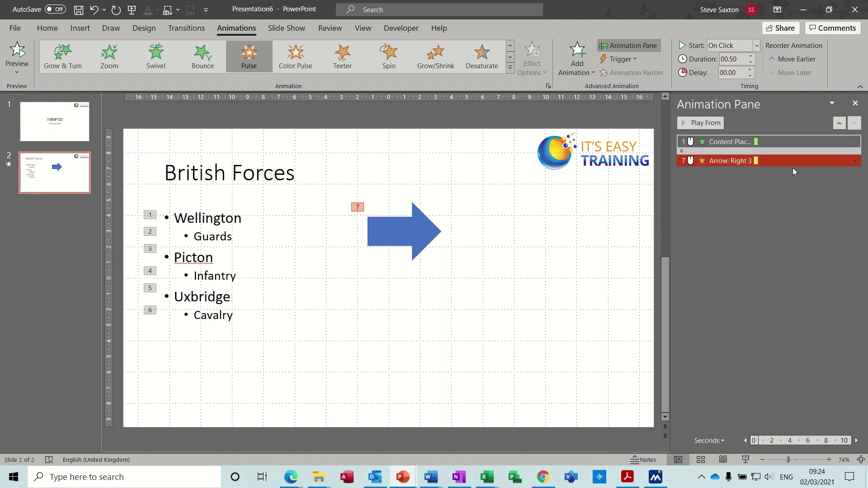
# Set the Arrow: Right 3 Pulse animation timing to Repeat 10
pyautogui.click(854, 162)
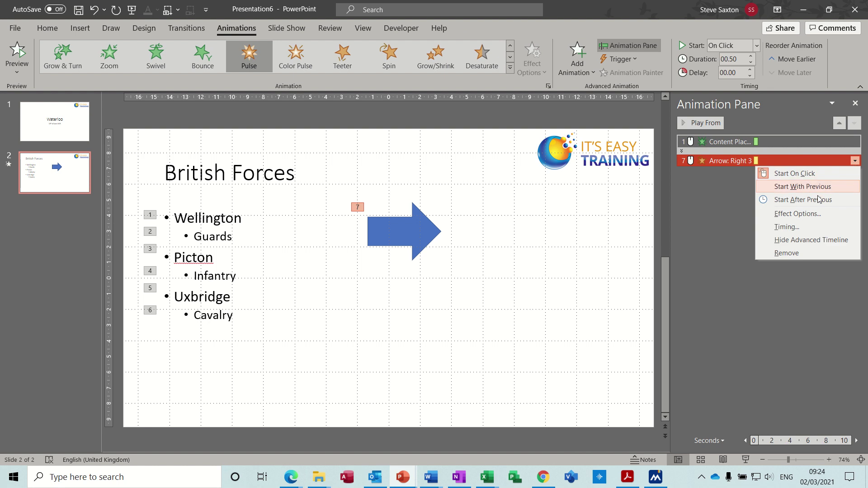
pyautogui.click(798, 214)
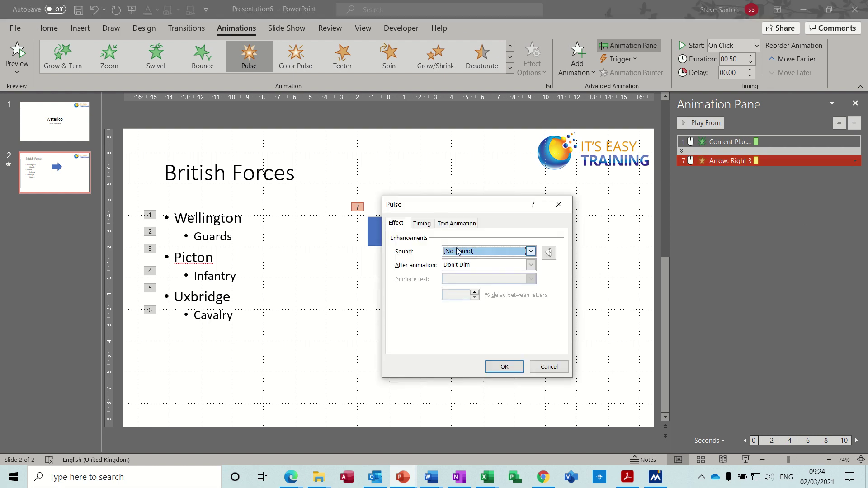
pyautogui.click(422, 224)
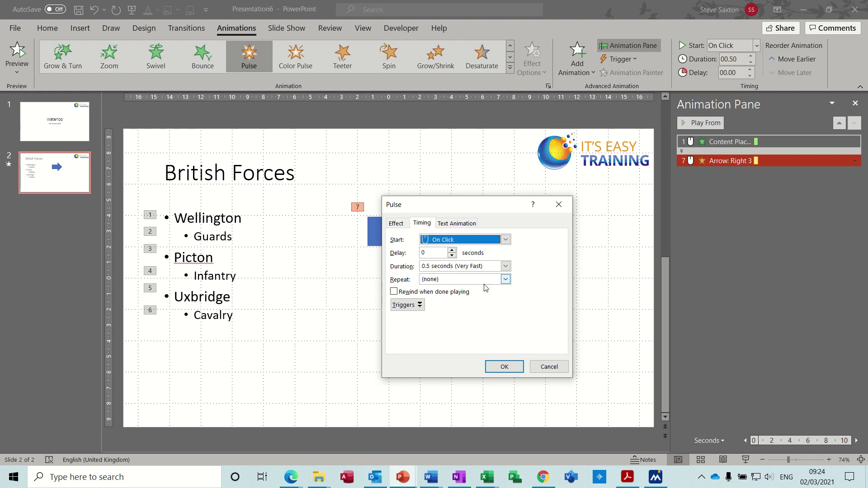
pyautogui.click(505, 280)
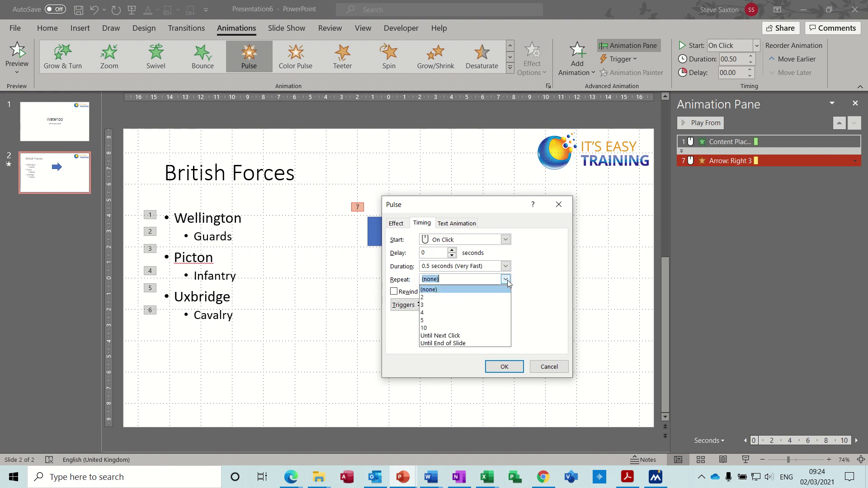
pyautogui.click(452, 326)
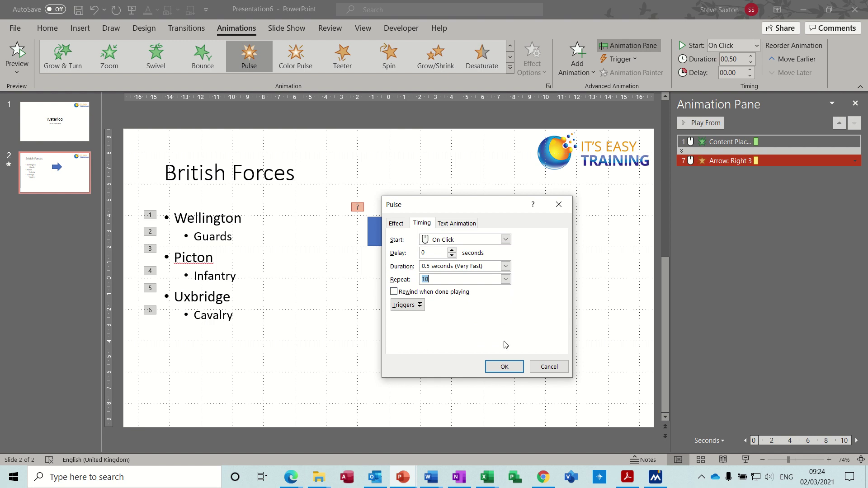
pyautogui.click(505, 367)
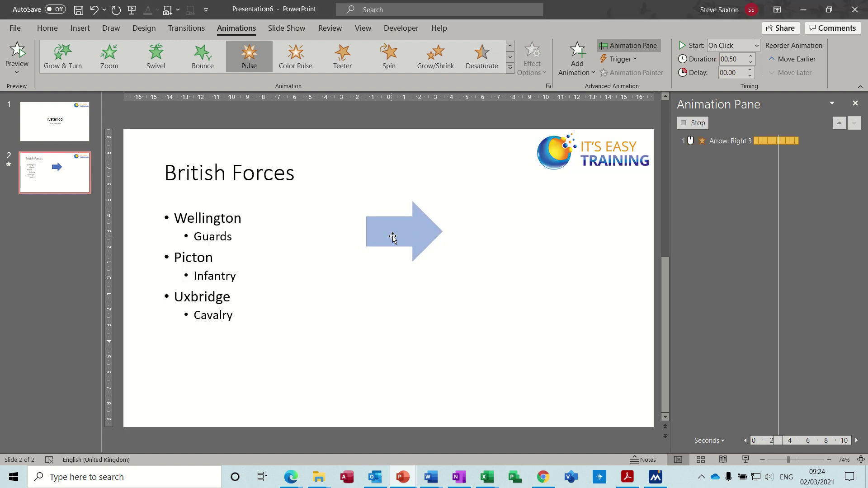
# Start the slide show from the British Forces slide and advance to the next bullet
pyautogui.click(746, 460)
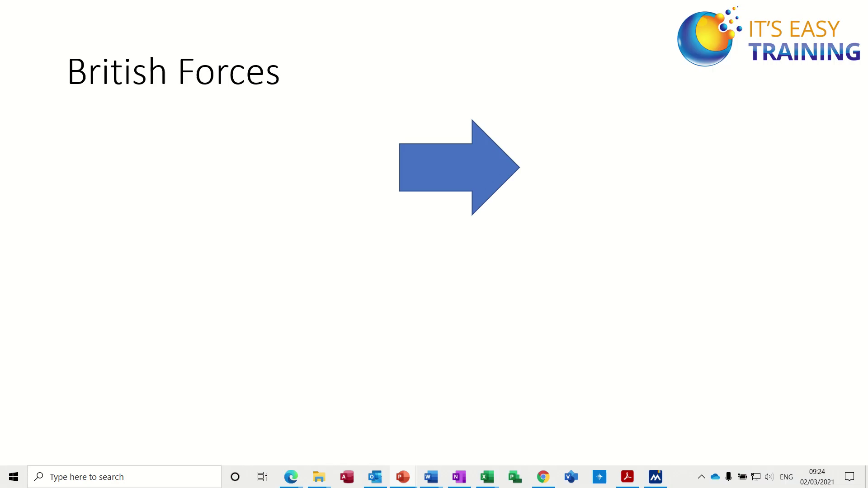
pyautogui.click(529, 346)
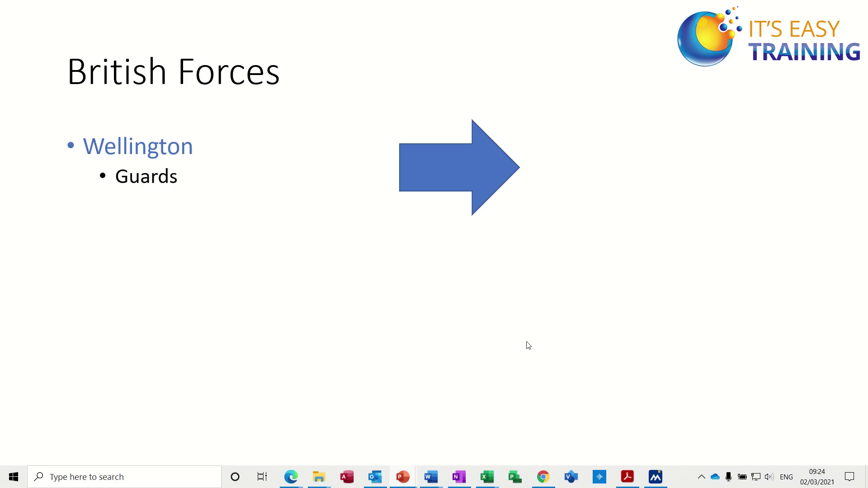